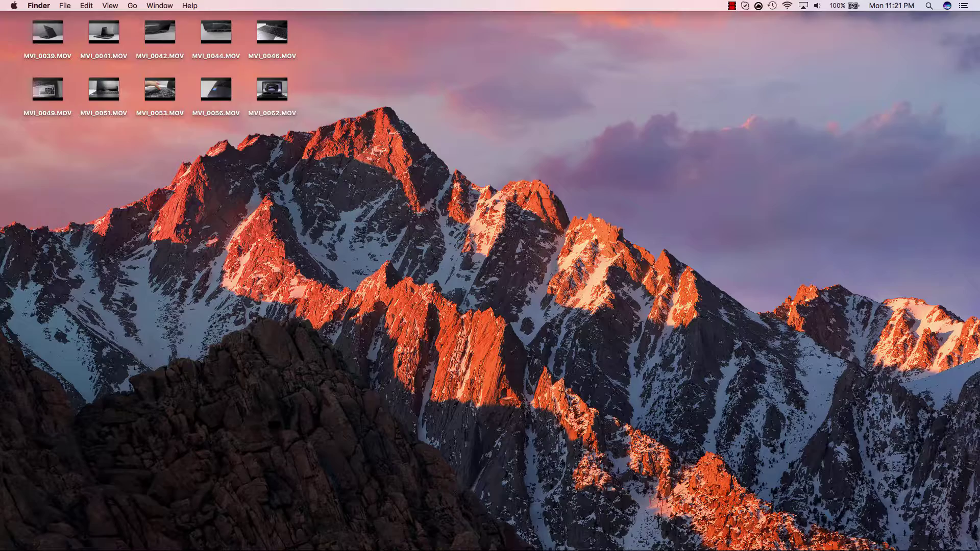
Step: Group the ten selected MOV files into a new folder named 'Video Editing Clips'
left_click_drag(325, 141, 9, 11)
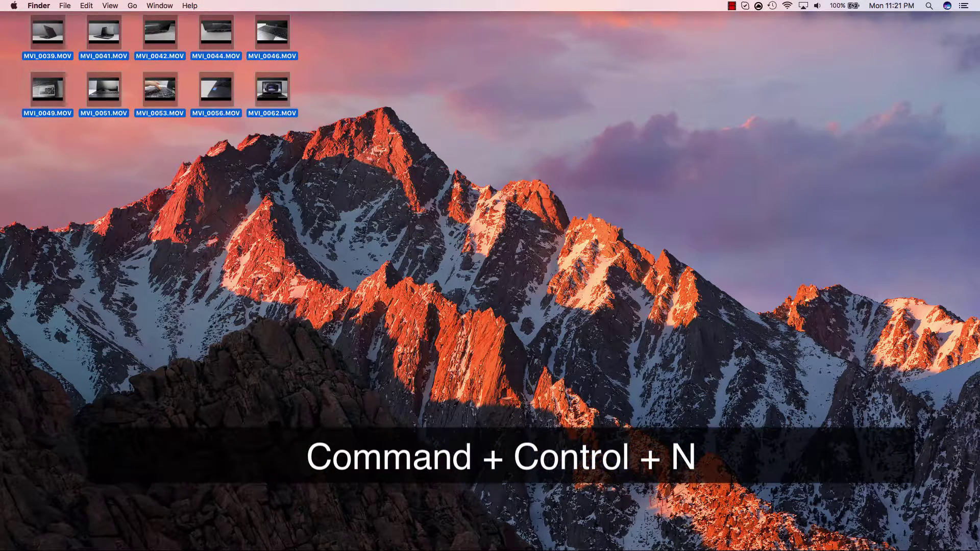
key("ctrl+super+n")
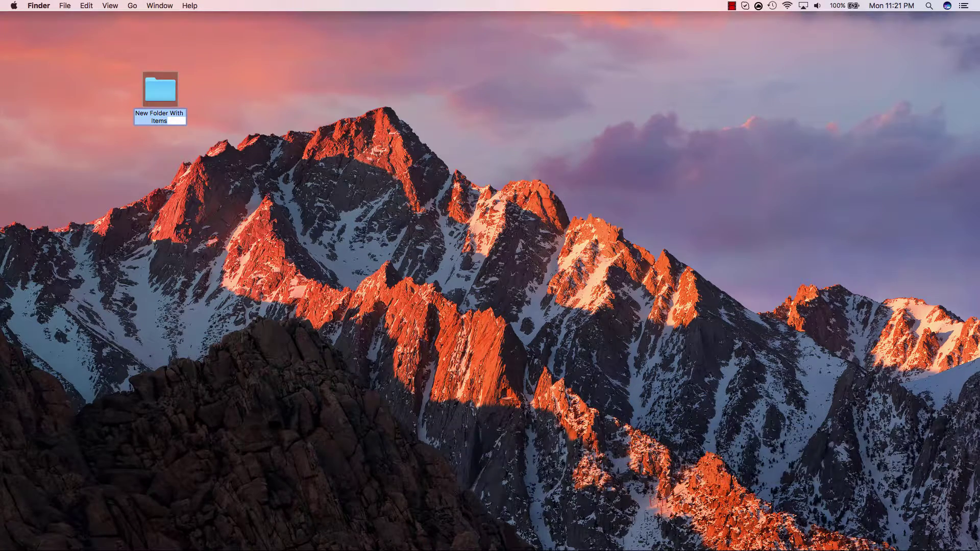
type("Video Editing Cli")
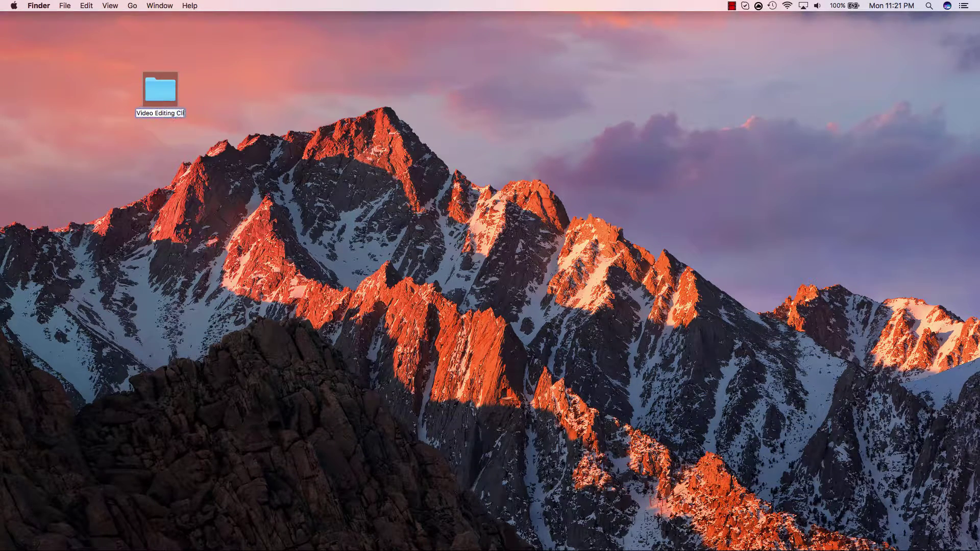
type("ps")
key("Return")
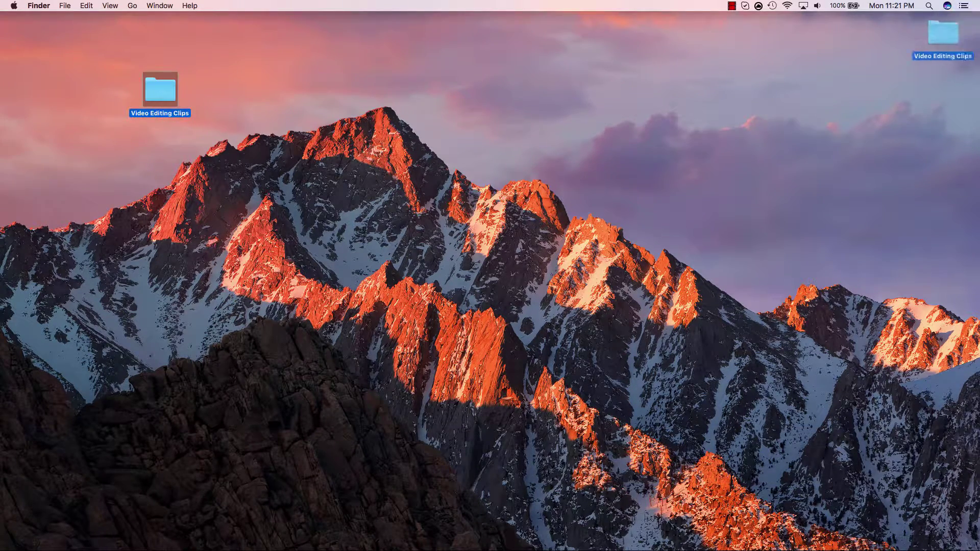
Step: Move the Video Editing Clips folder to the desktop's top right and snap it with Clean Up
left_click_drag(943, 33, 943, 33)
right_click(833, 118)
left_click(863, 165)
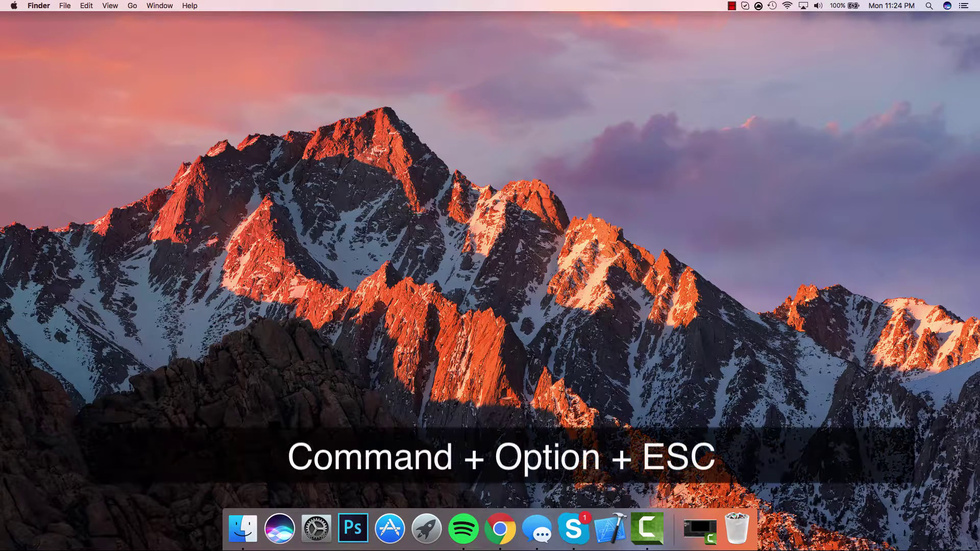
Step: Force quit QuickTime Player and Skype from the Force Quit Applications window
key("super+alt+Escape")
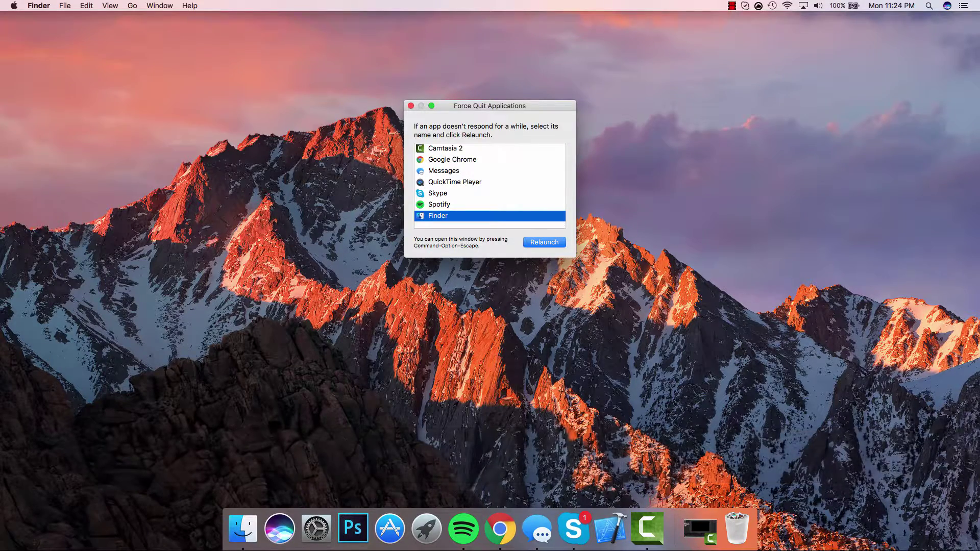
left_click(455, 182)
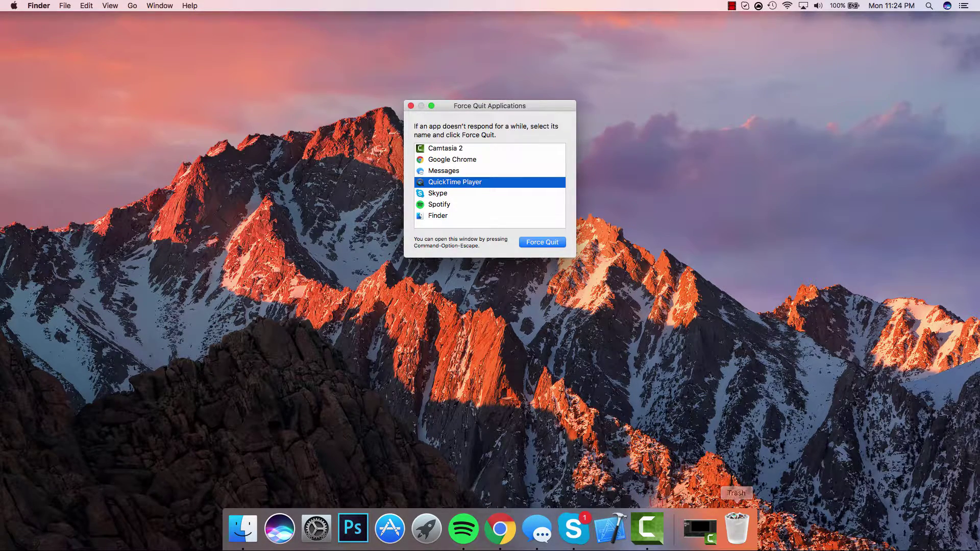
key("Return")
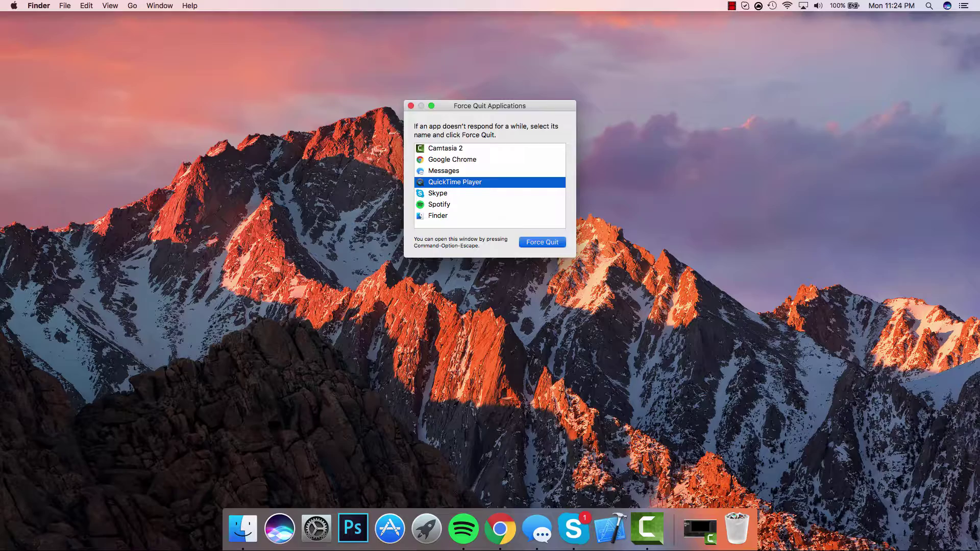
key("Return")
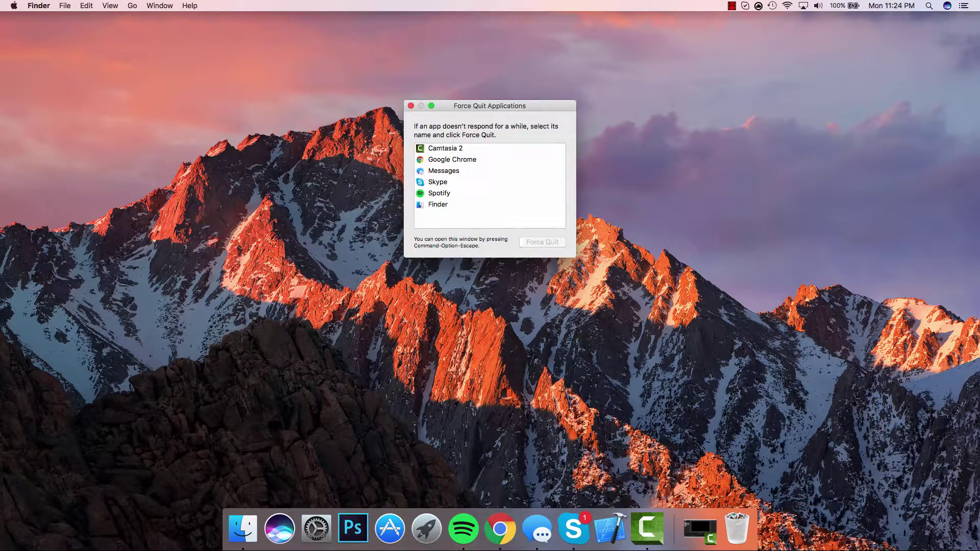
key("Return")
key("Return")
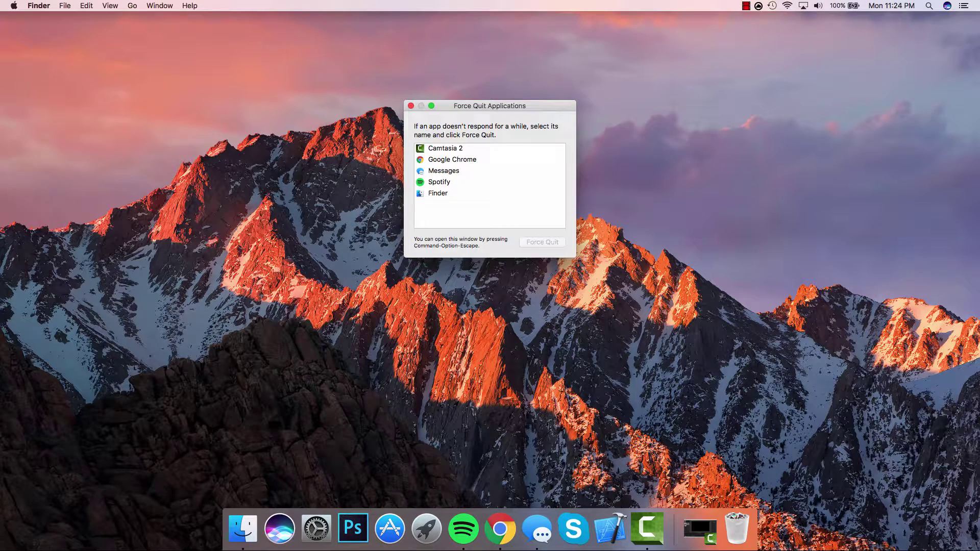
left_click(438, 192)
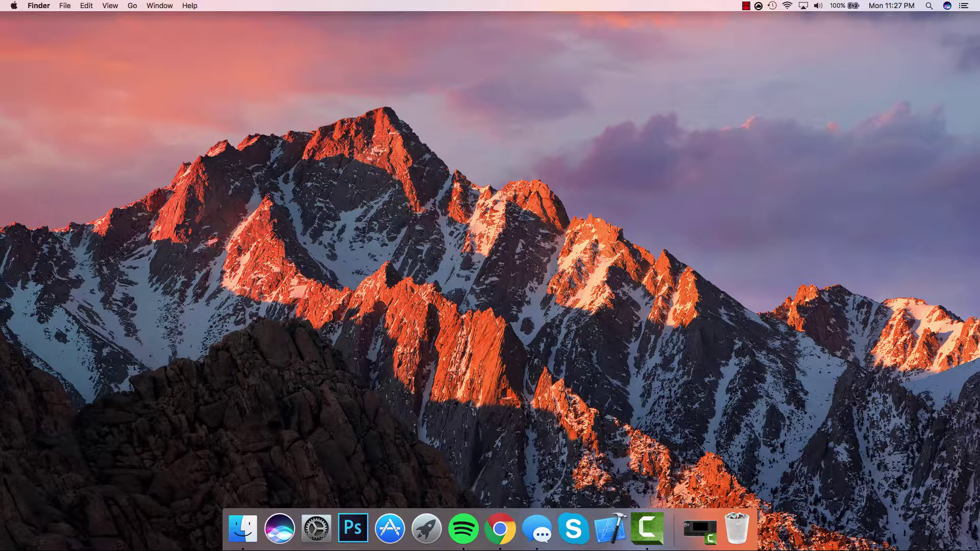
Step: Quit Spotify and Google Chrome from the Cmd+Tab app switcher, ending on Camtasia 2
key("super+Tab")
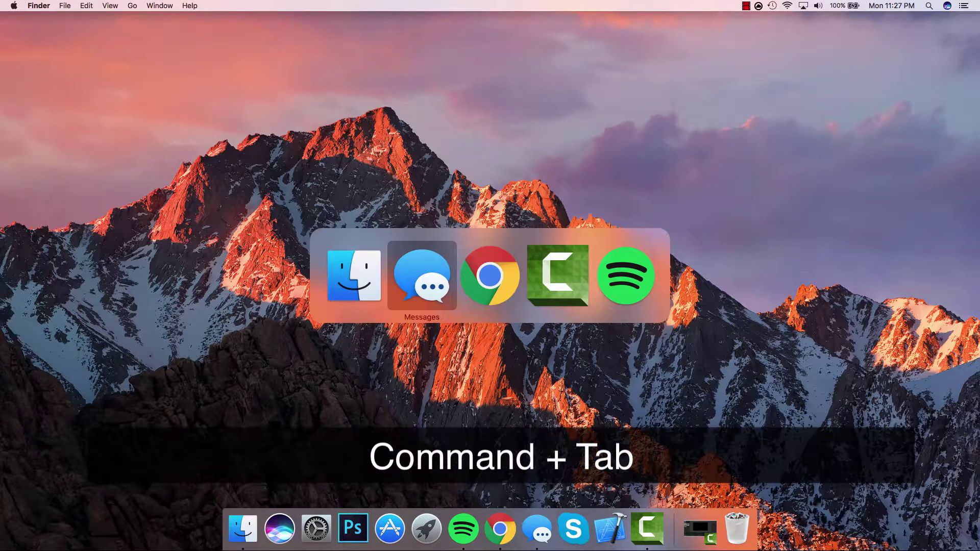
key("super+Tab")
key("super+Tab")
key("super+Tab")
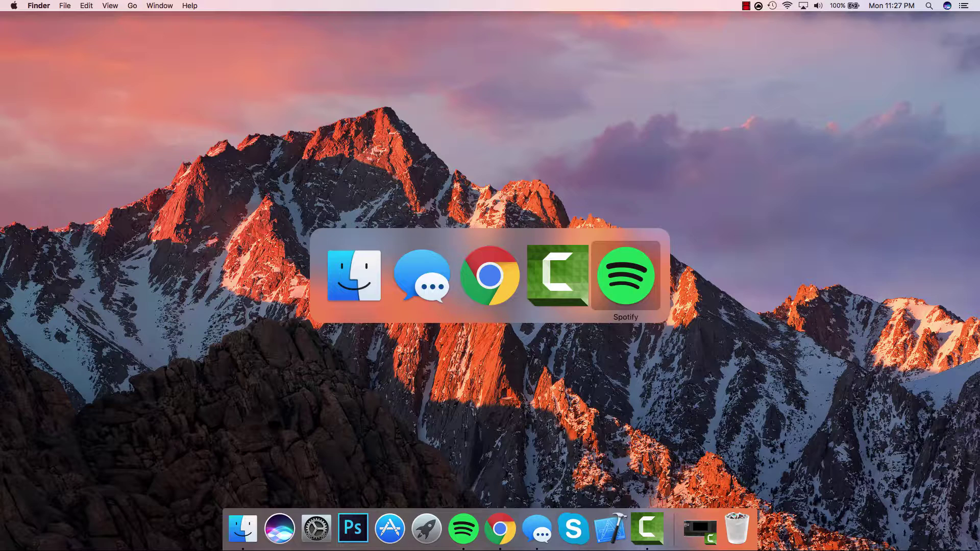
key("super+Tab")
key("super+Tab")
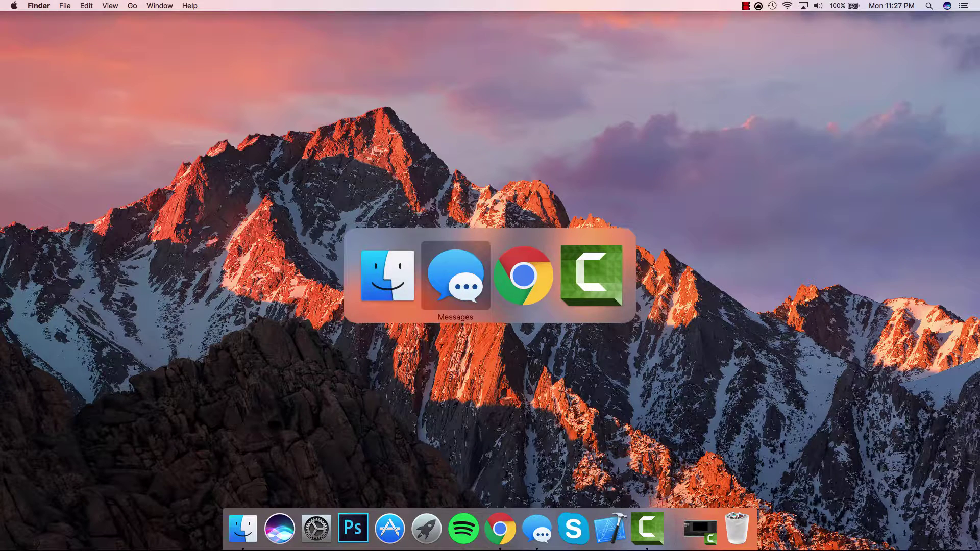
key("super+Tab")
key("super+shift+Tab")
key("super+Tab")
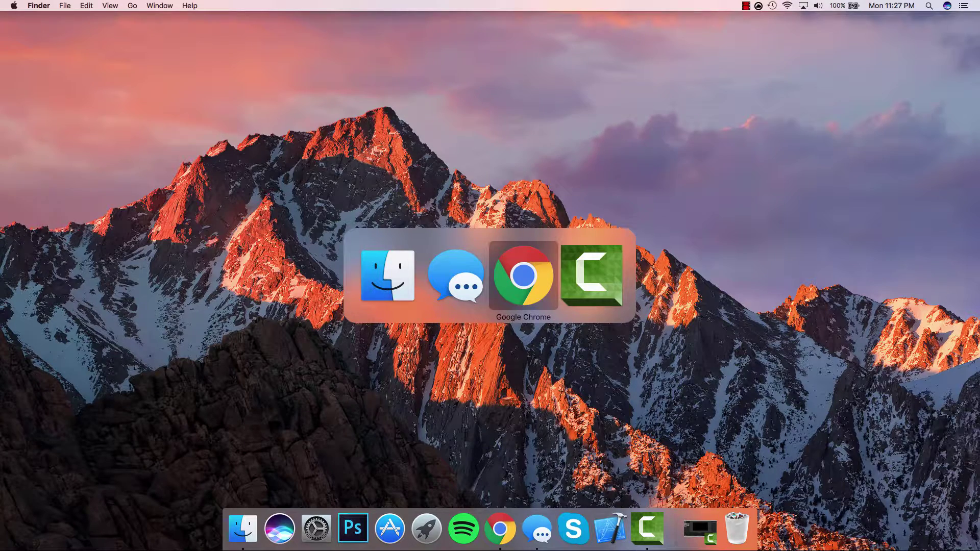
key("super+q")
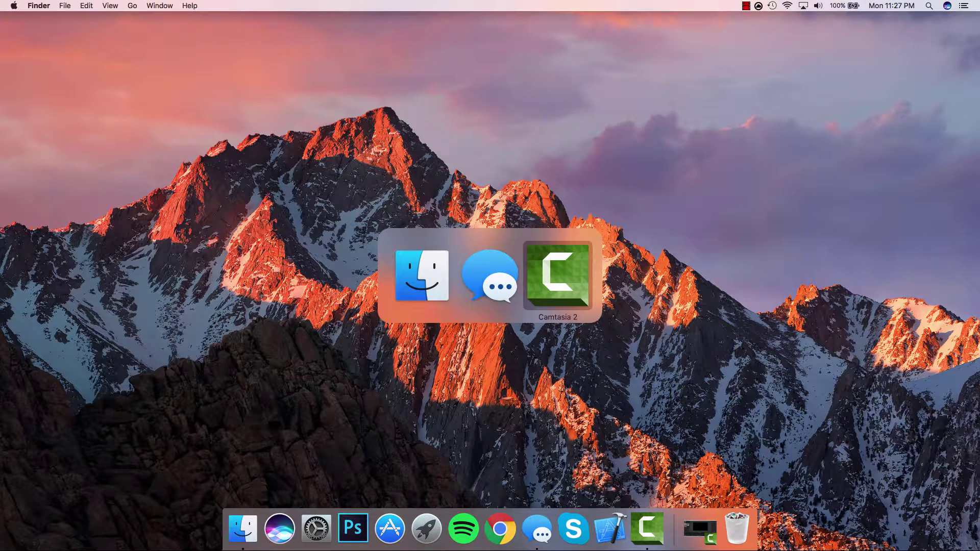
key("super")
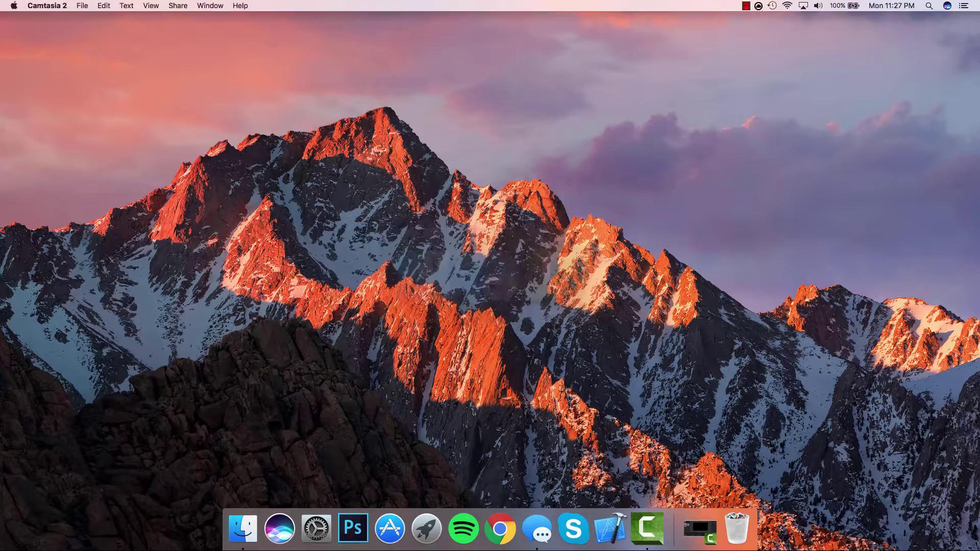
Step: Take a full-screen screenshot, minimize Chrome, and move the extra screenshot to the Trash
key("super+h")
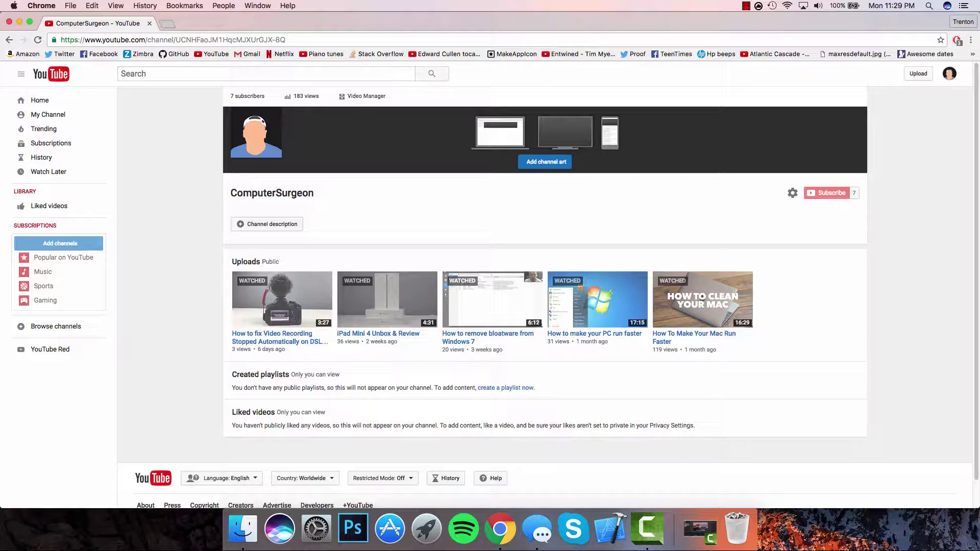
key("super+shift+3")
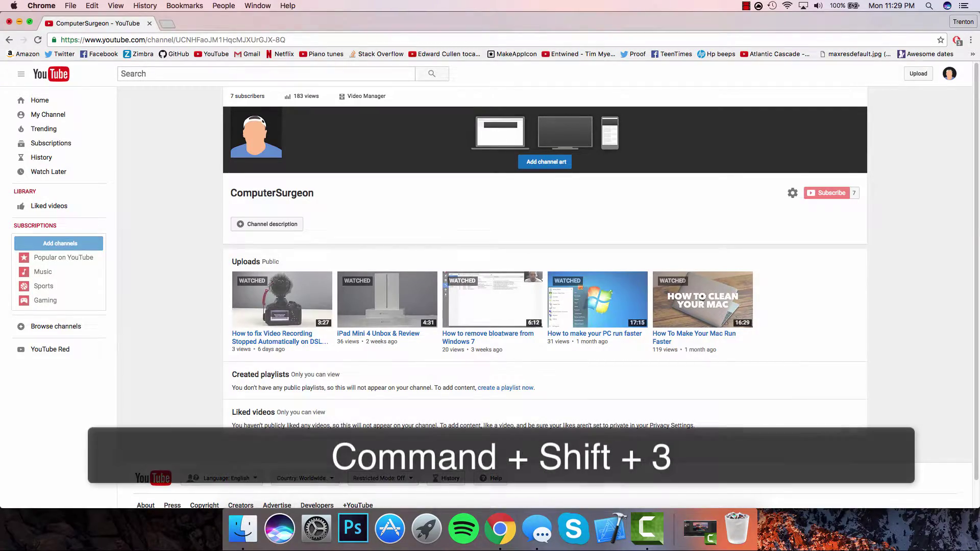
left_click(20, 22)
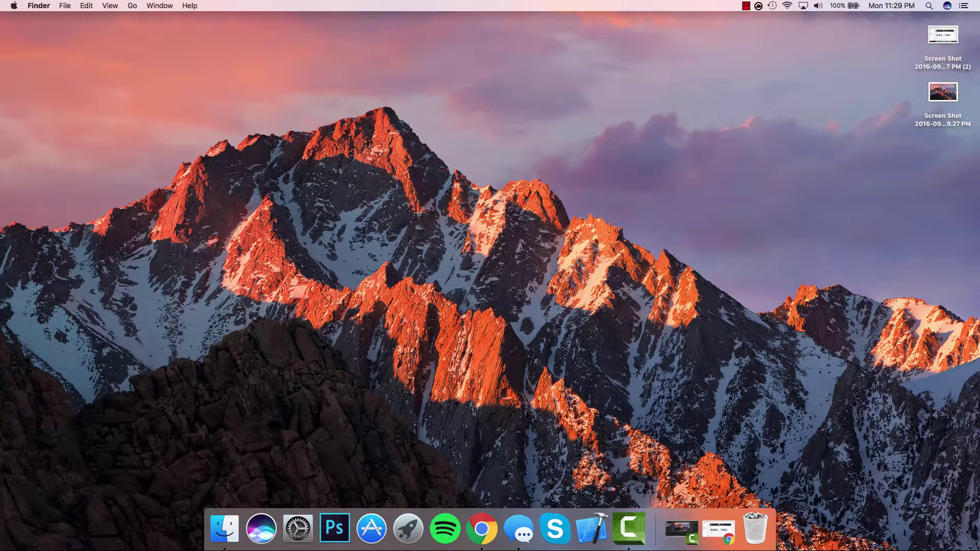
left_click_drag(942, 93, 755, 528)
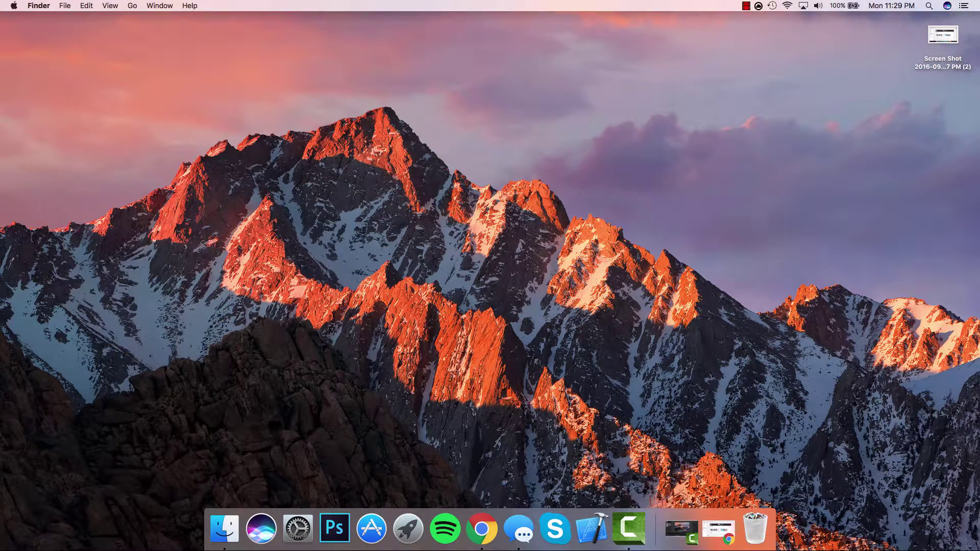
Step: View the new screenshot in Preview, then restore the YouTube channel page in Chrome
double_click(942, 35)
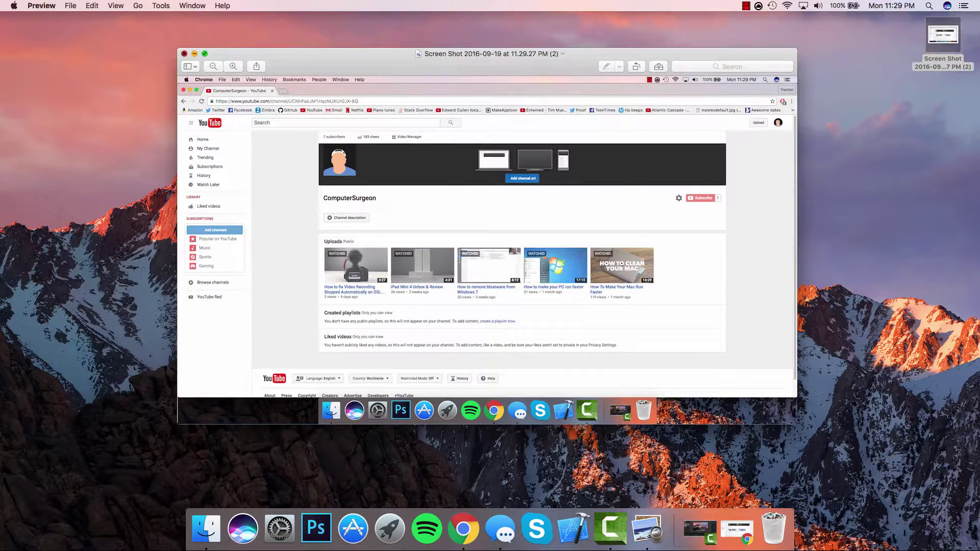
left_click(184, 53)
left_click(737, 531)
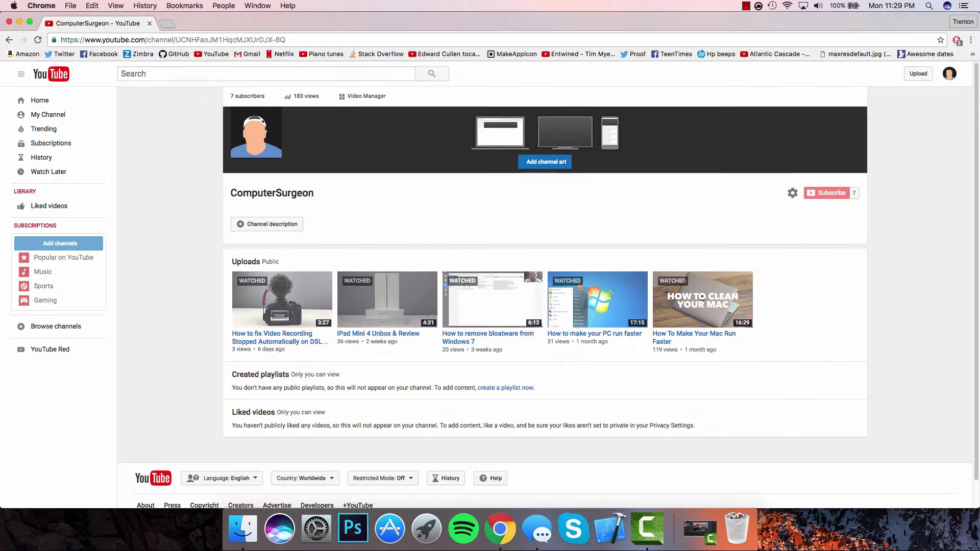
Step: Capture an area screenshot of just the channel's avatar picture
key("super+shift+4")
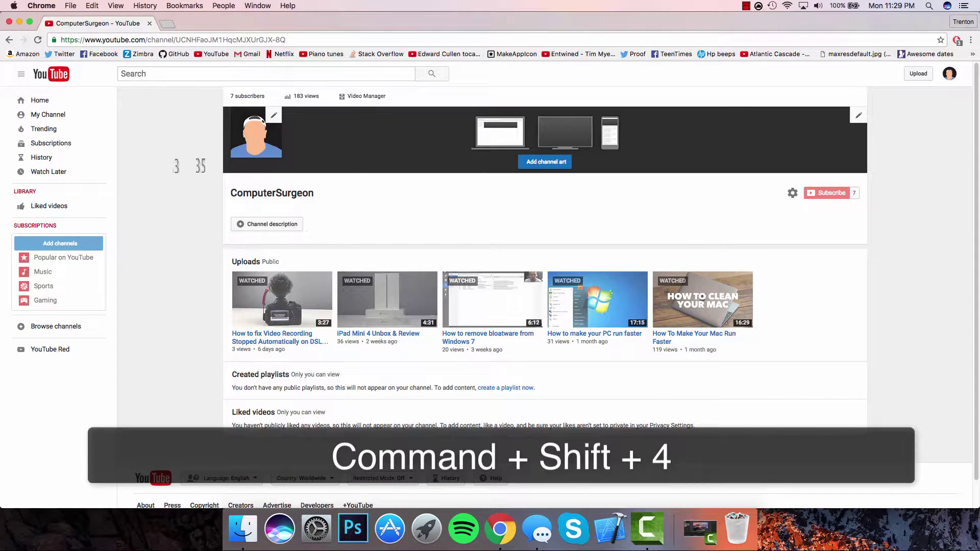
key("Escape")
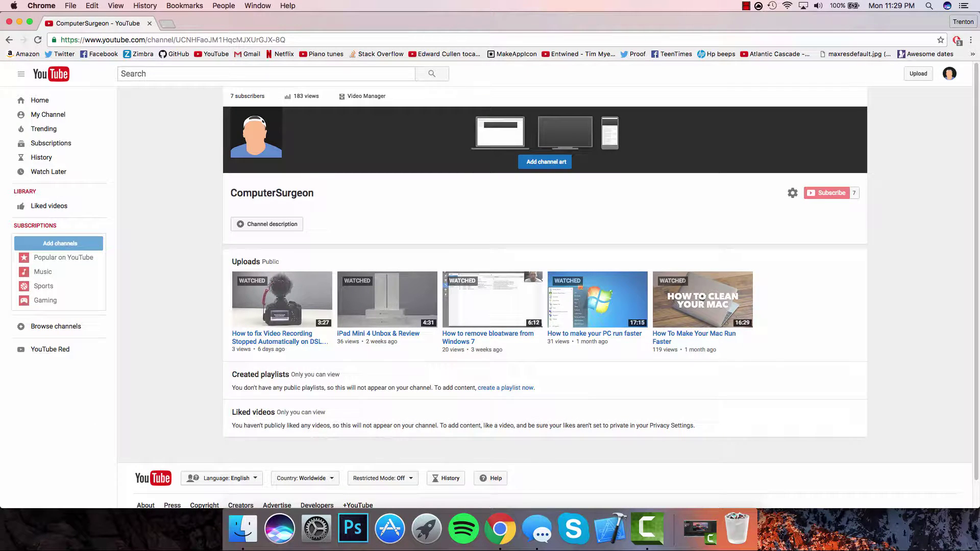
key("super+shift+4")
left_click_drag(230, 106, 282, 159)
Step: Minimize Chrome, move the avatar screenshot to the desktop's upper centre, and open it
key("super+m")
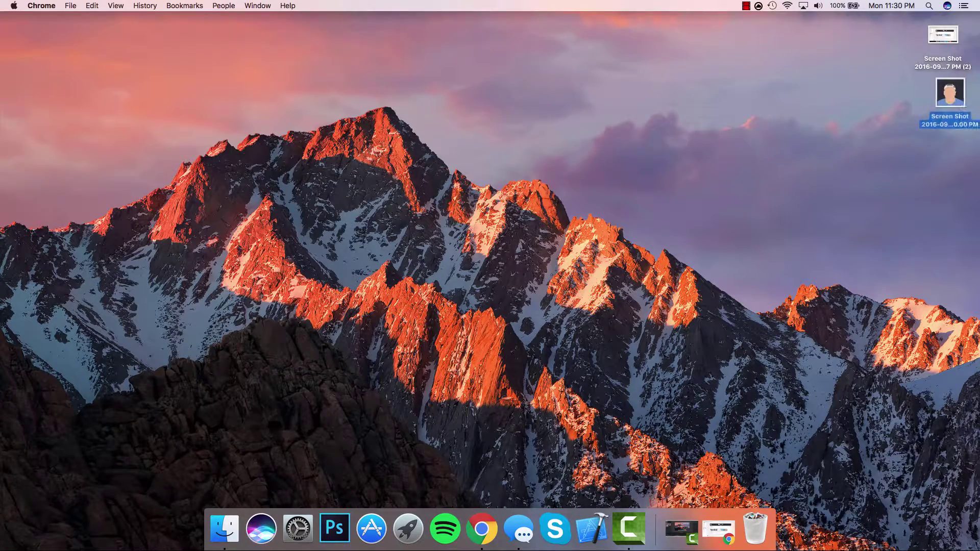
left_click_drag(949, 93, 479, 72)
double_click(480, 71)
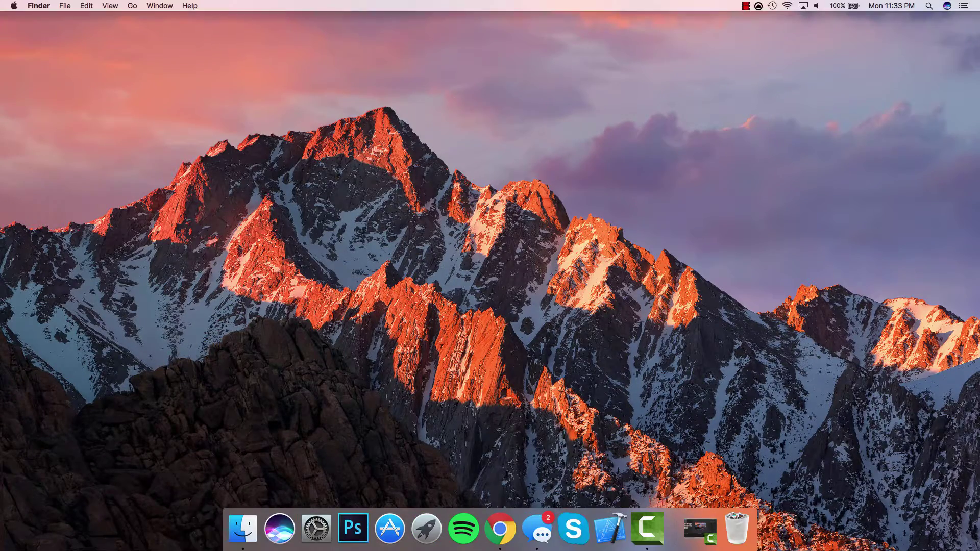
Step: Lower and raise the volume, using Shift+Option quarter steps and one brief mute
key("XF86AudioLowerVolume")
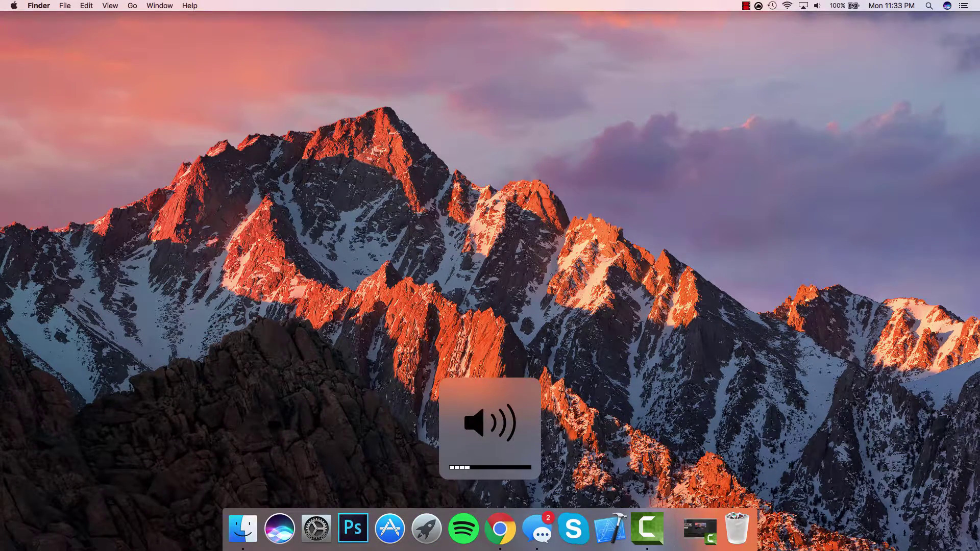
key("XF86AudioRaiseVolume")
key("XF86AudioRaiseVolume")
key("XF86AudioLowerVolume")
key("XF86AudioLowerVolume")
key("XF86AudioLowerVolume")
key("XF86AudioLowerVolume")
key("shift+alt+XF86AudioLowerVolume")
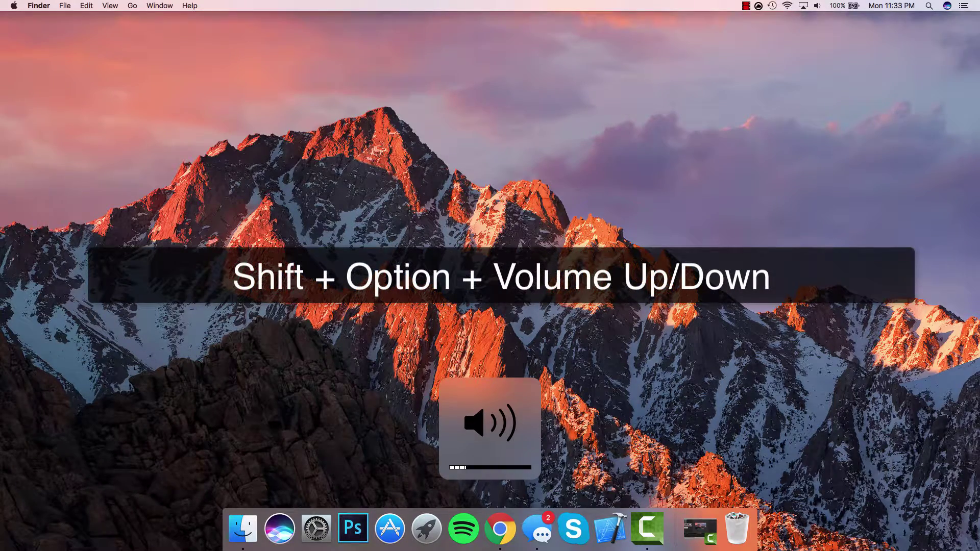
key("XF86AudioMute")
key("shift+alt+XF86AudioRaiseVolume")
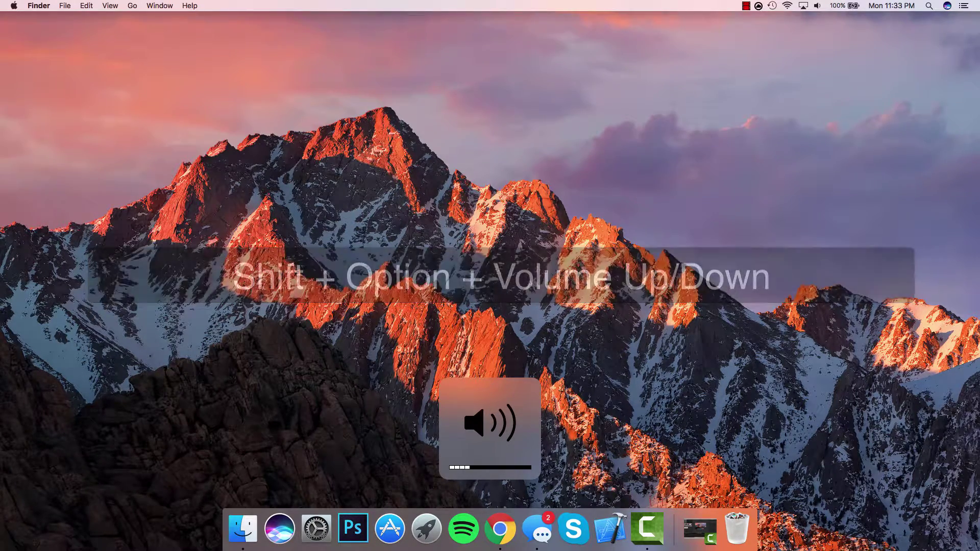
key("shift+alt+XF86AudioRaiseVolume")
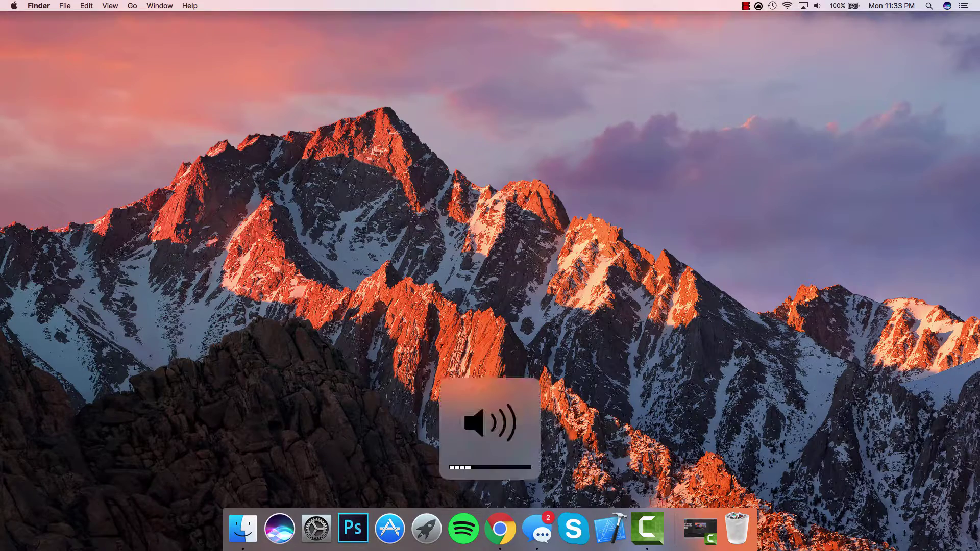
key("shift+alt+XF86AudioRaiseVolume")
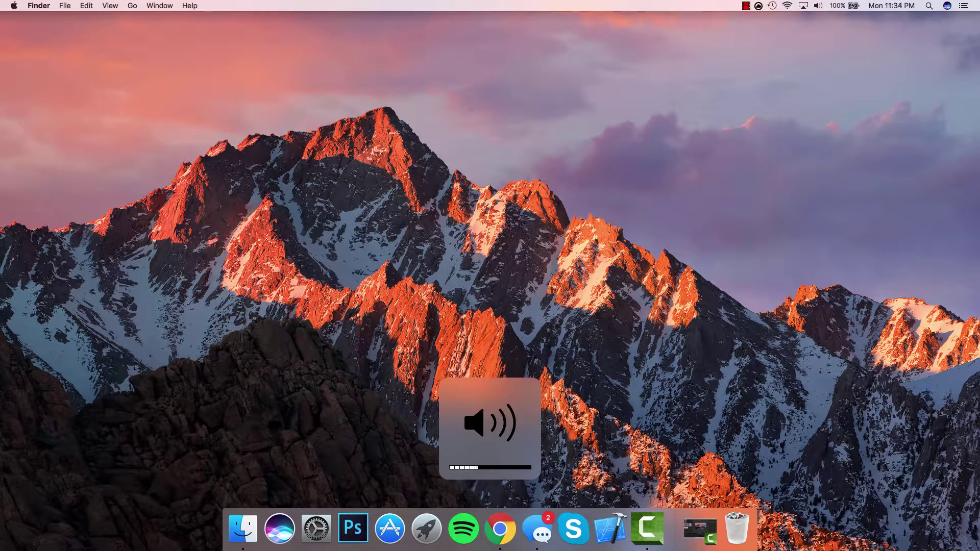